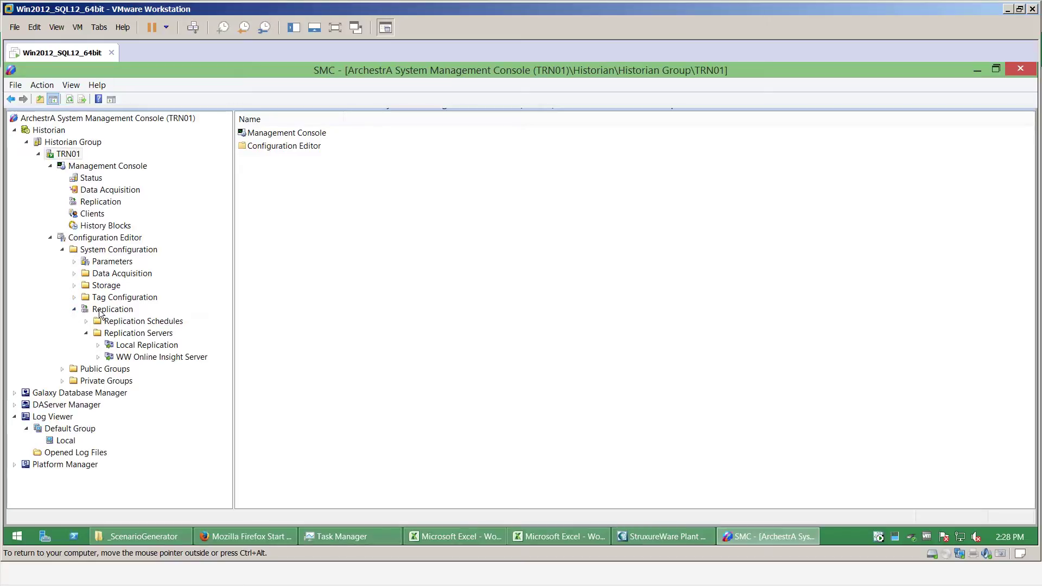
# Create the replication server 'Historian to WW Online', set it to replicate to Wonderware Online, and start registration
pyautogui.rightClick(120, 334)
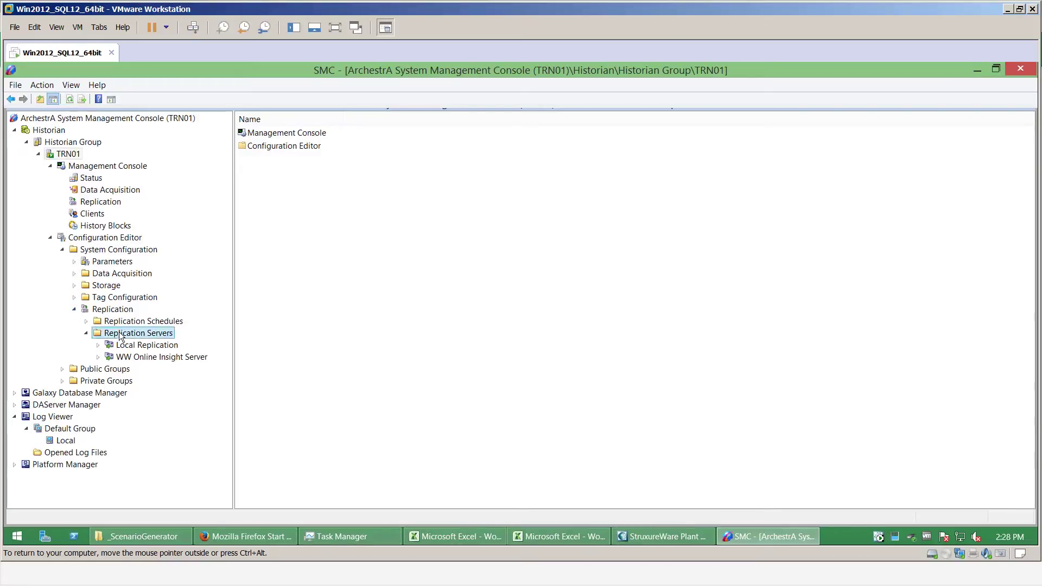
pyautogui.click(169, 367)
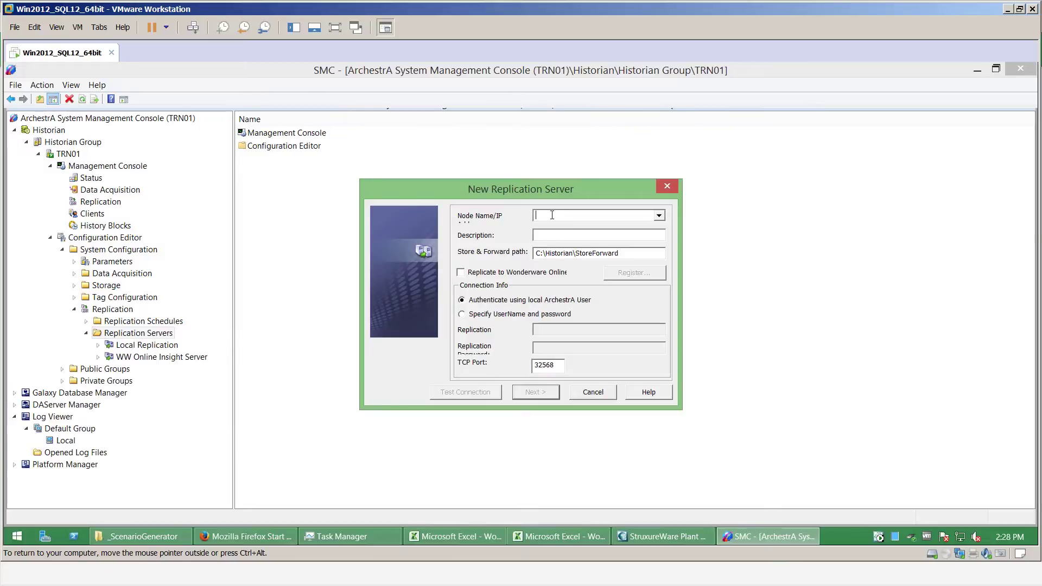
pyautogui.write('H')
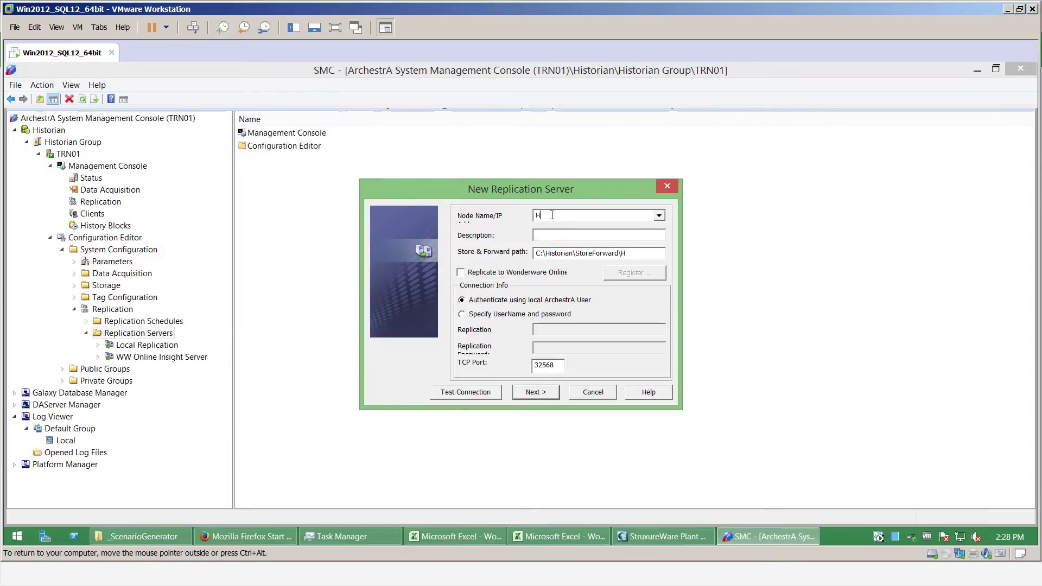
pyautogui.write('istorian to WW Online')
pyautogui.click(461, 273)
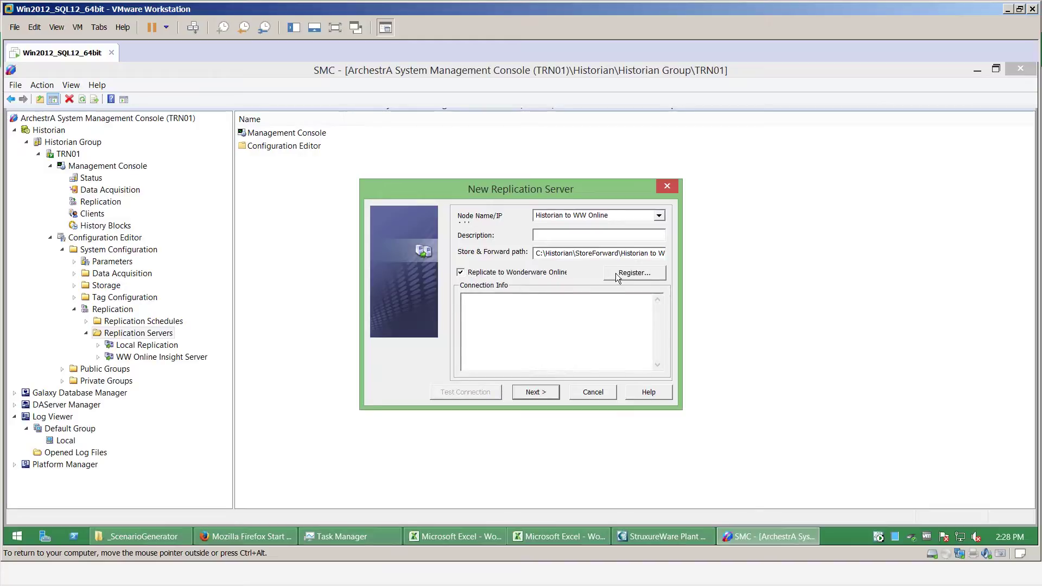
pyautogui.click(633, 274)
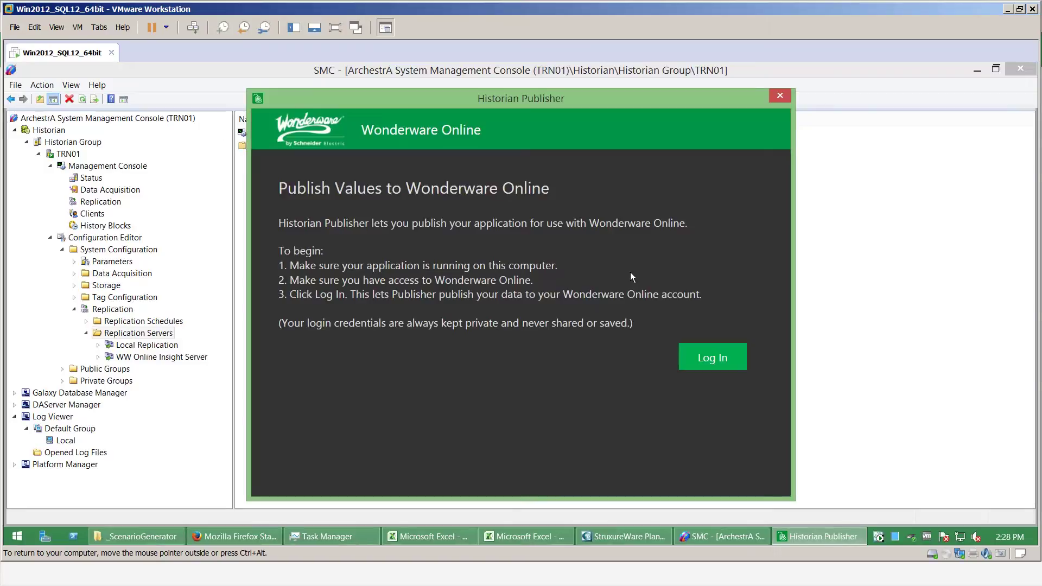
# Log in to Wonderware Online with the account e-mail and password, then choose the PixieDustMining solution
pyautogui.click(714, 359)
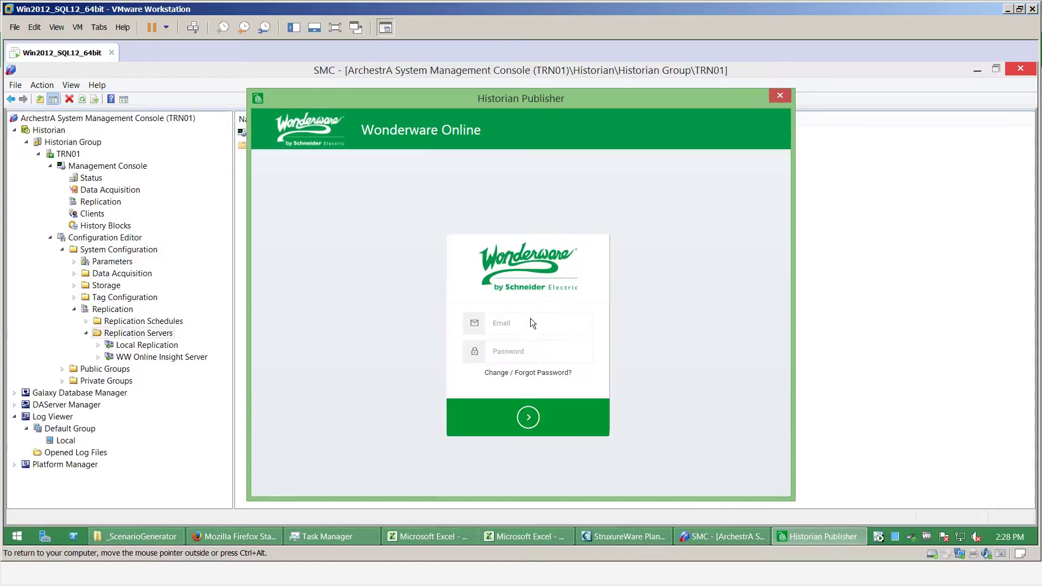
pyautogui.click(518, 326)
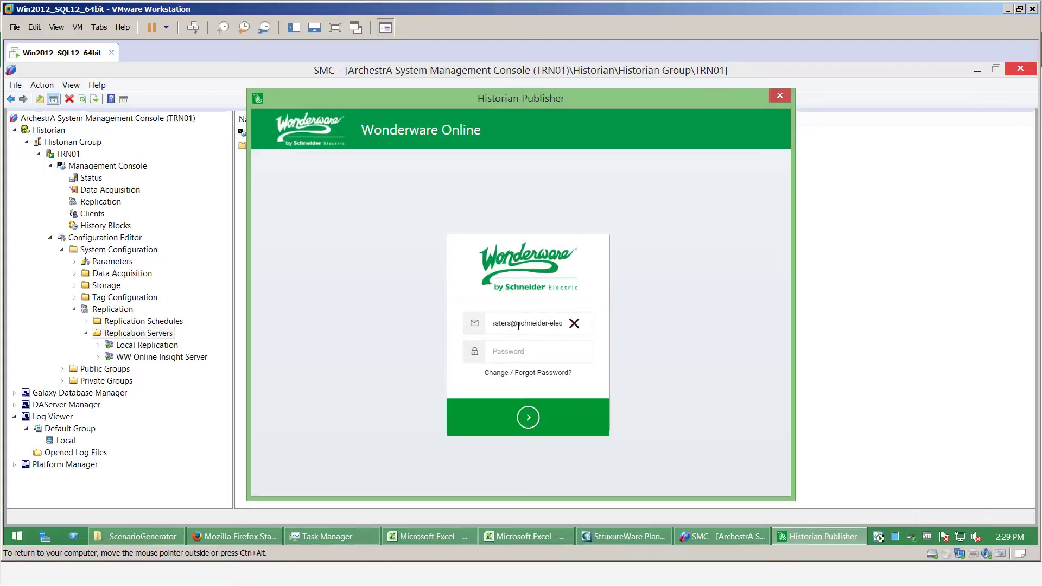
pyautogui.click(529, 351)
pyautogui.write('•••••••••')
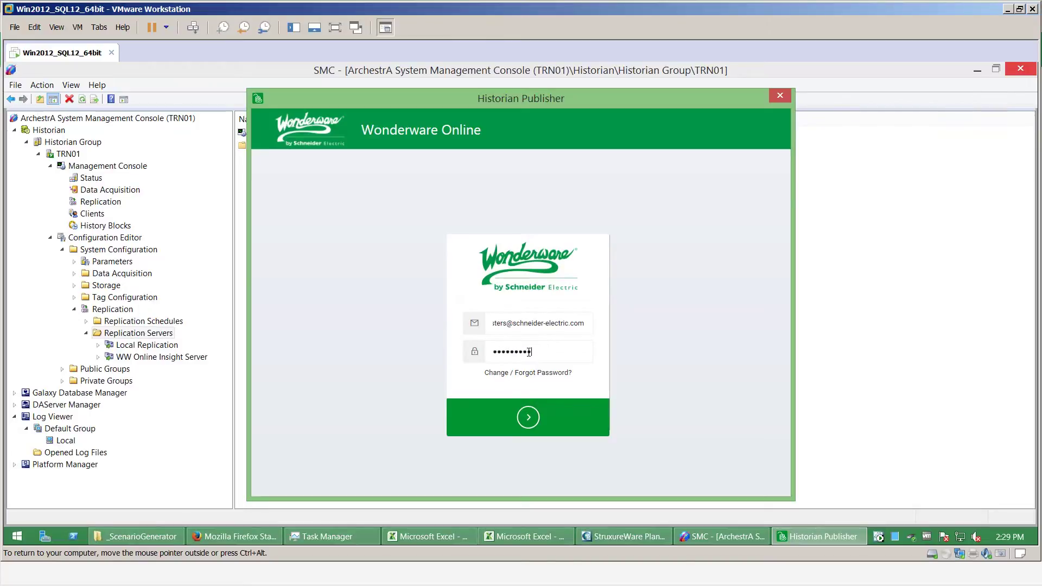
pyautogui.click(528, 418)
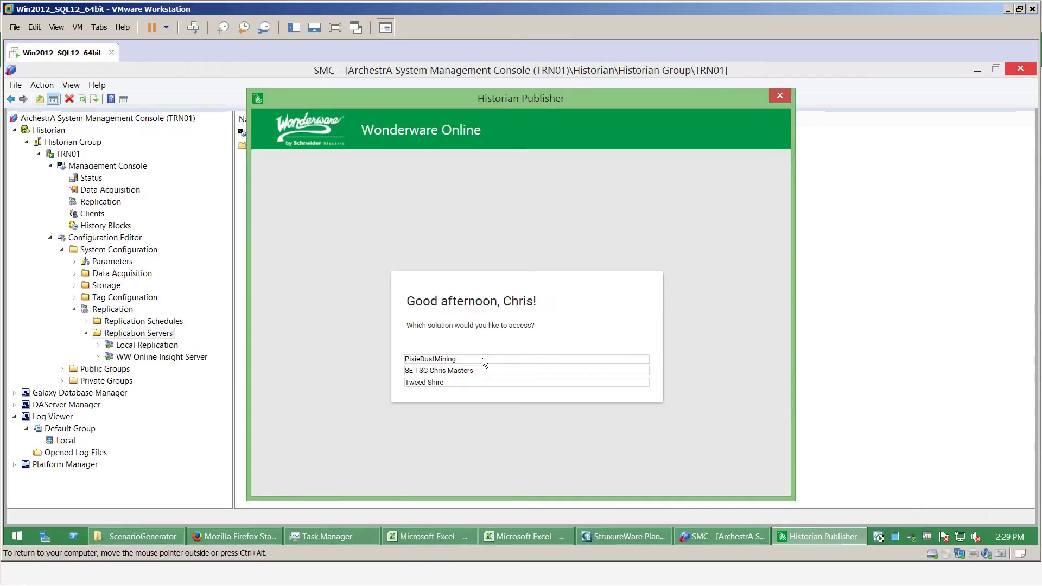
pyautogui.click(481, 358)
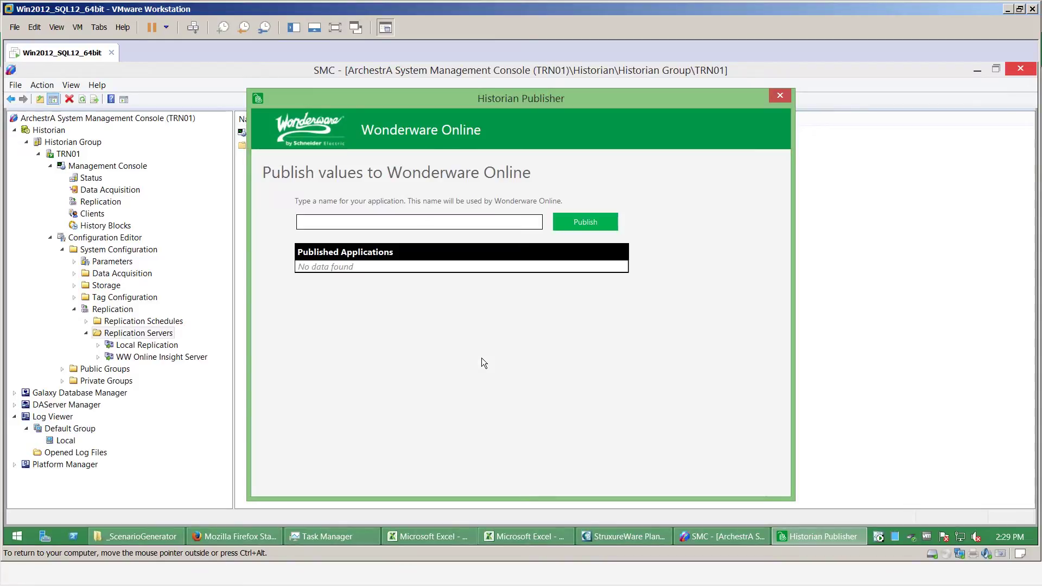
# Publish the historian to PixieDustMining under the application name 'WW Historian Site 1'
pyautogui.click(371, 222)
pyautogui.write('WW Historian Site 1')
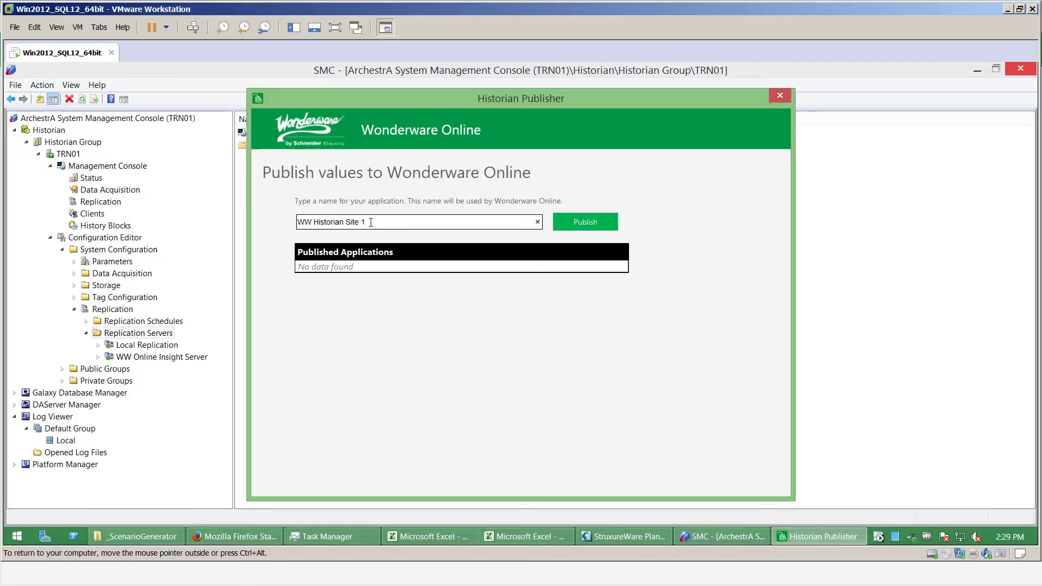
pyautogui.click(573, 227)
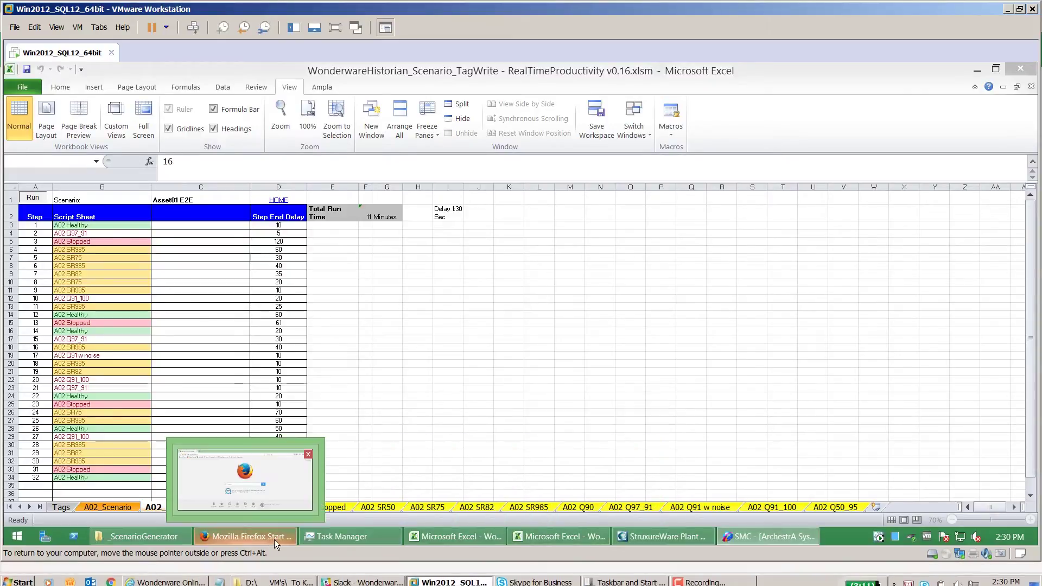
# Switch from the Excel workbook back to the SMC's New Replication Server dialog
pyautogui.moveTo(782, 540)
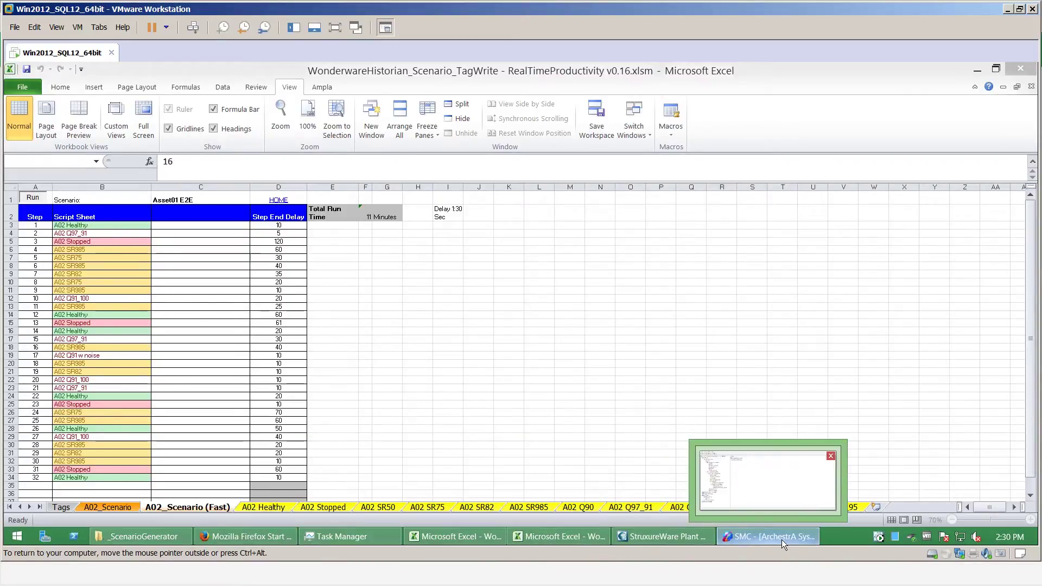
pyautogui.click(782, 539)
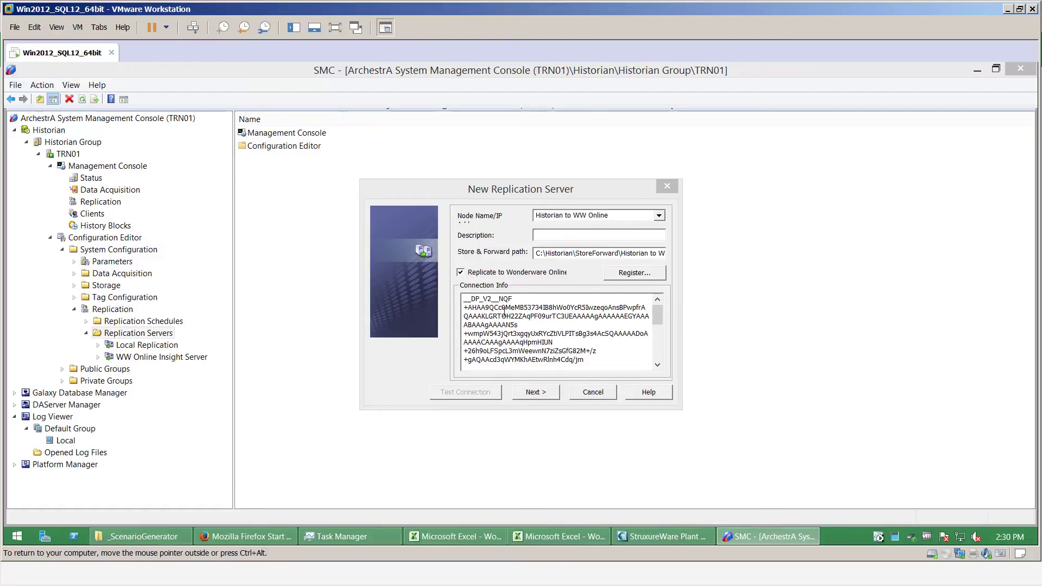
# Finish the New Replication Server wizard, keeping the default Advanced naming schemes
pyautogui.click(543, 397)
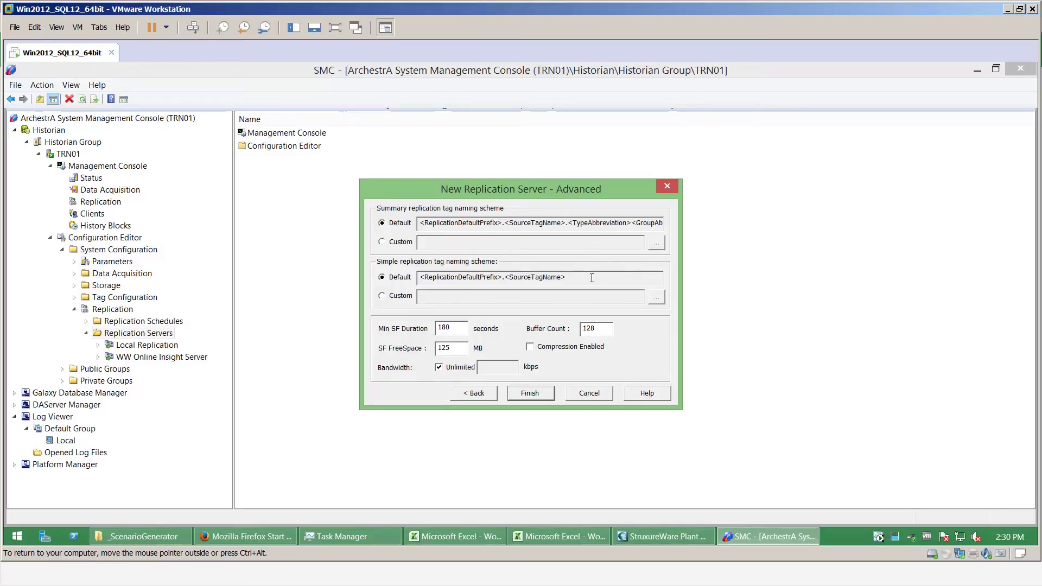
pyautogui.click(525, 397)
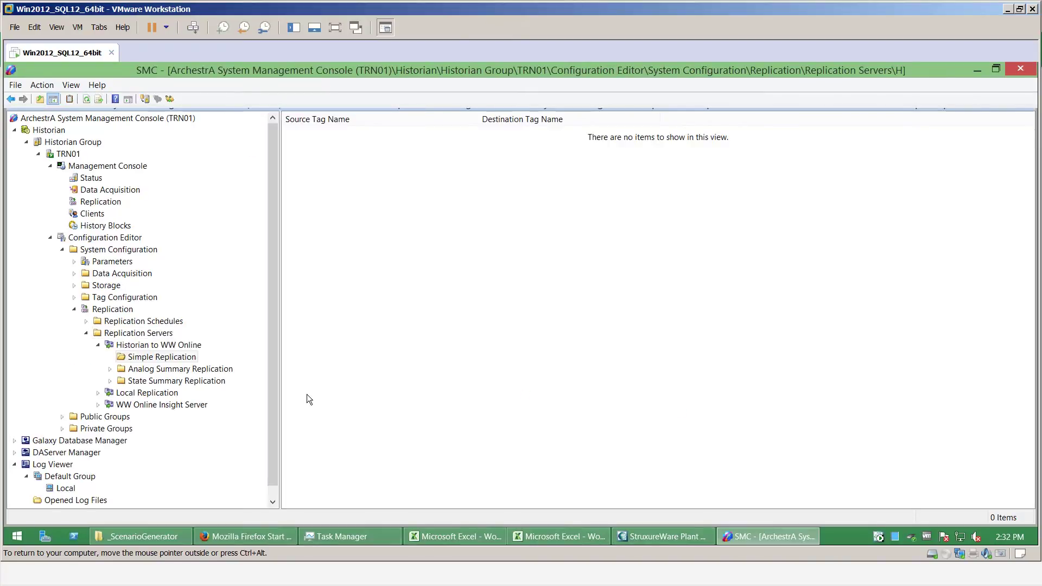
pyautogui.rightClick(177, 363)
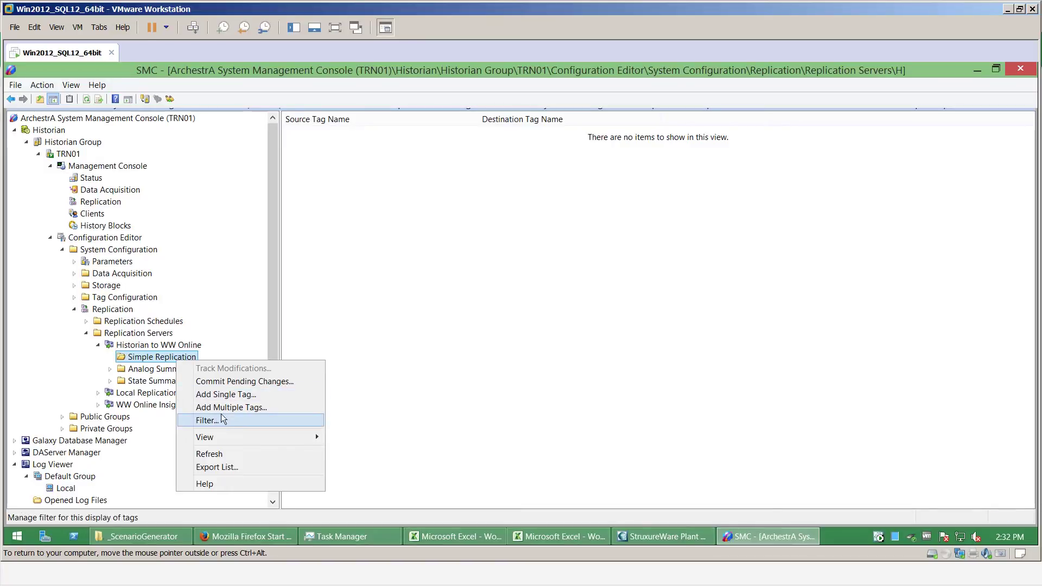
# Add the six tags Asset02_Power through Asset02_Water to Simple Replication as TRN01.Asset02_* tags
pyautogui.click(252, 408)
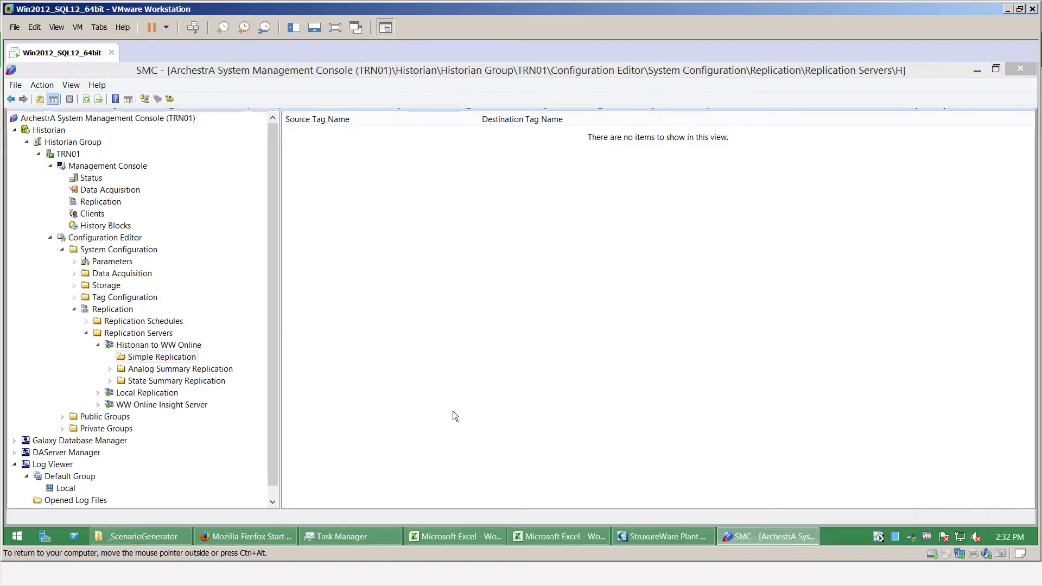
pyautogui.click(409, 150)
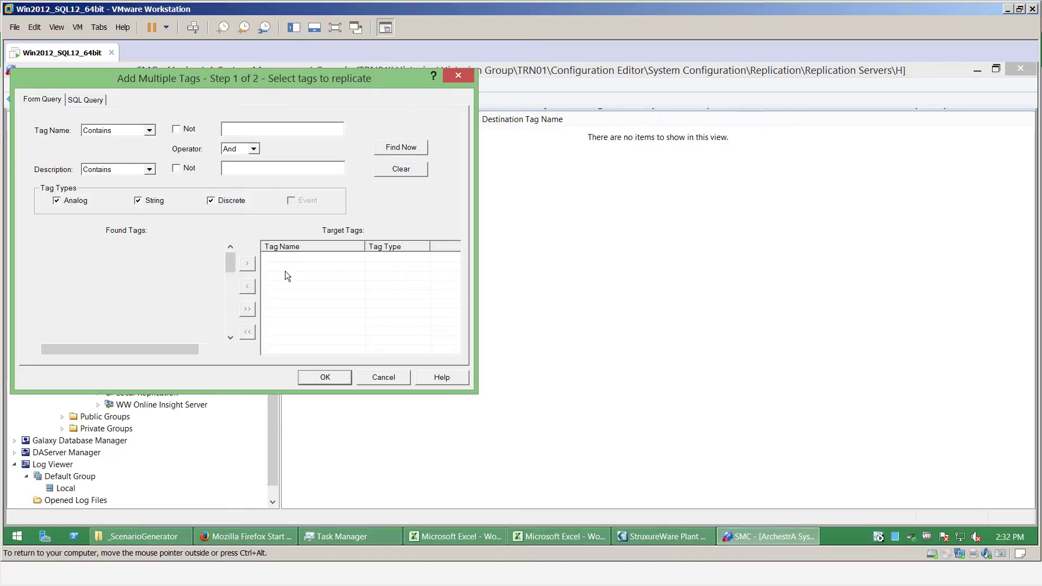
pyautogui.scroll(-3, 91, 299)
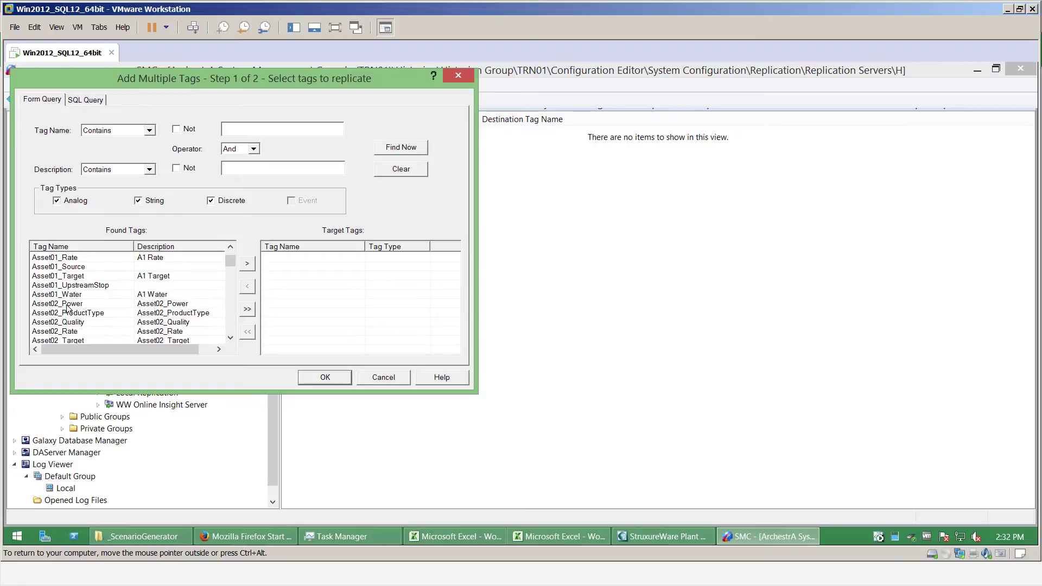
pyautogui.click(70, 304)
pyautogui.scroll(-1, 73, 320)
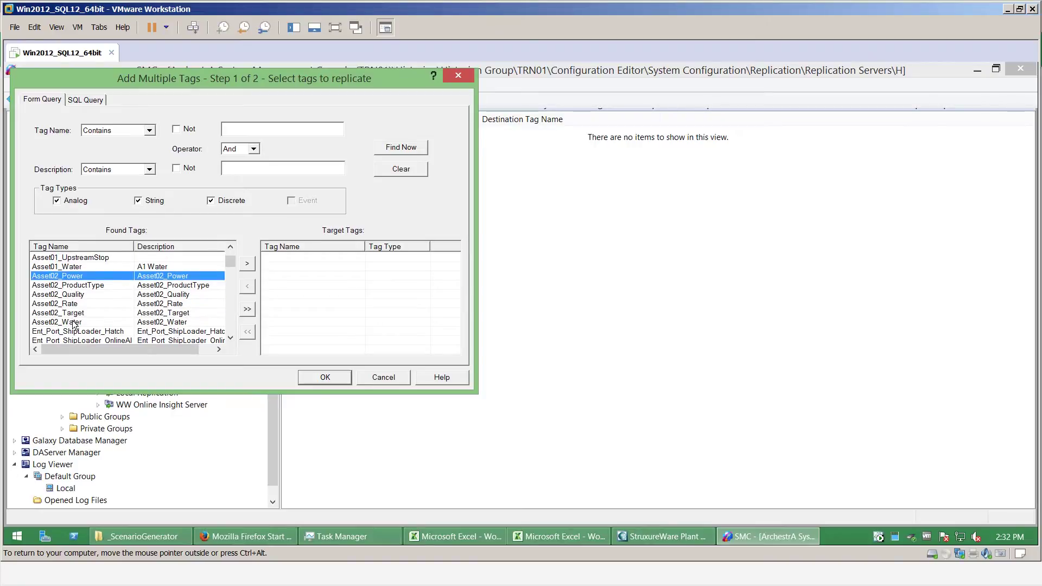
pyautogui.keyDown('shift'); pyautogui.click(73, 322); pyautogui.keyUp('shift')
pyautogui.click(247, 264)
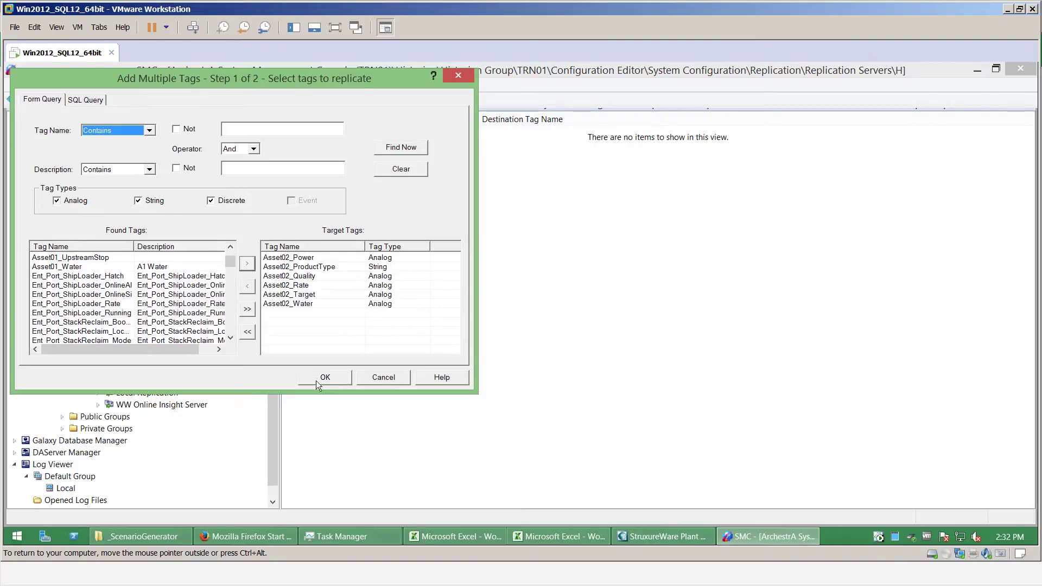
pyautogui.click(327, 376)
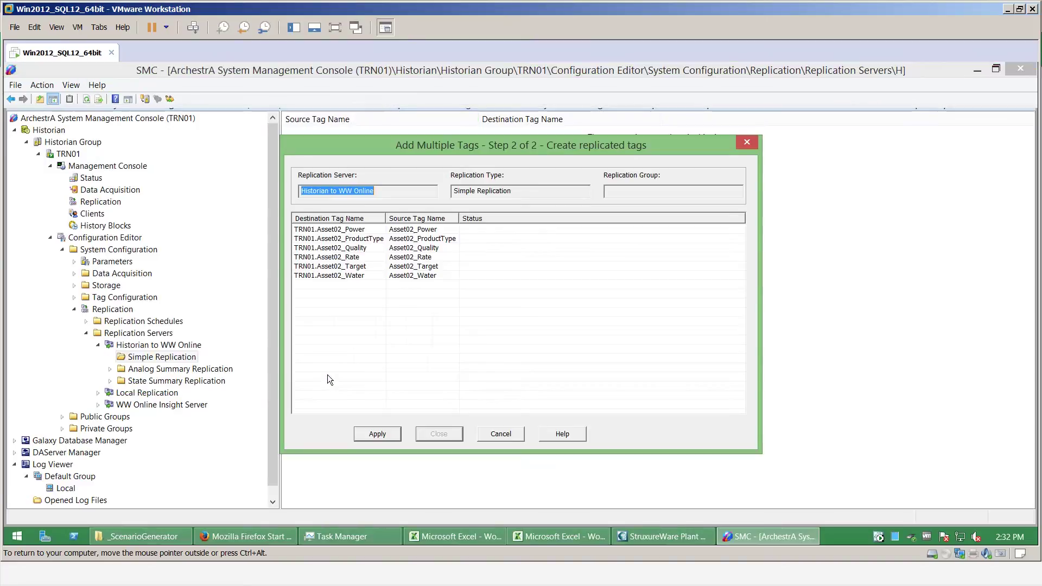
pyautogui.click(372, 434)
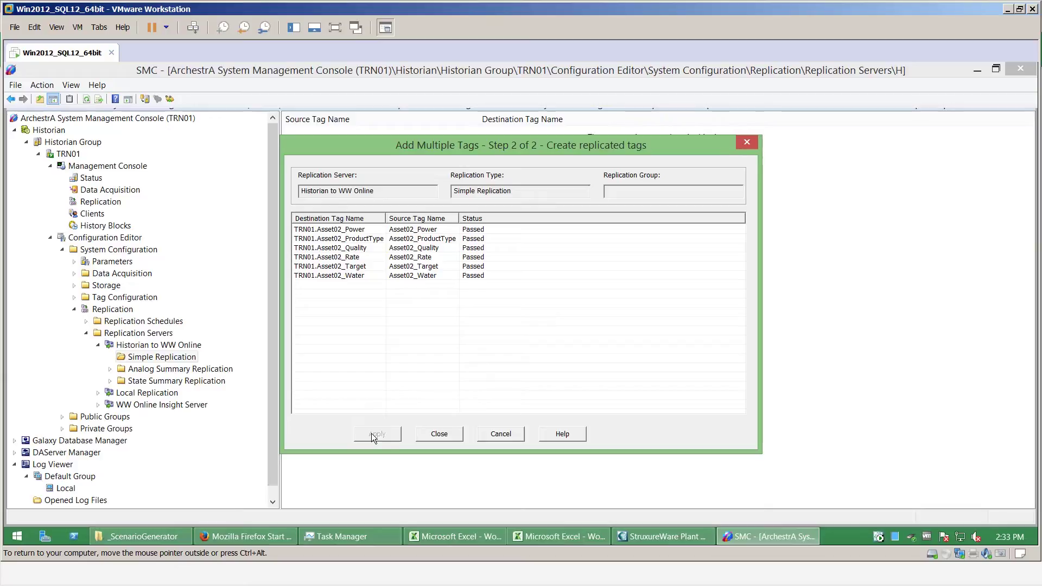
pyautogui.click(439, 435)
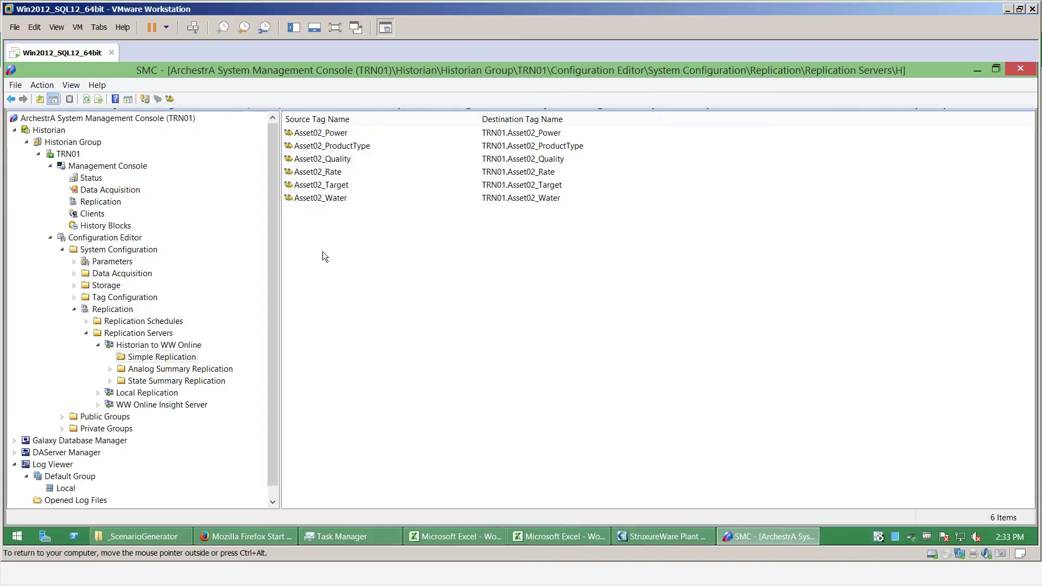
# Commit the pending Simple Replication changes to the database and acknowledge the confirmation
pyautogui.rightClick(180, 362)
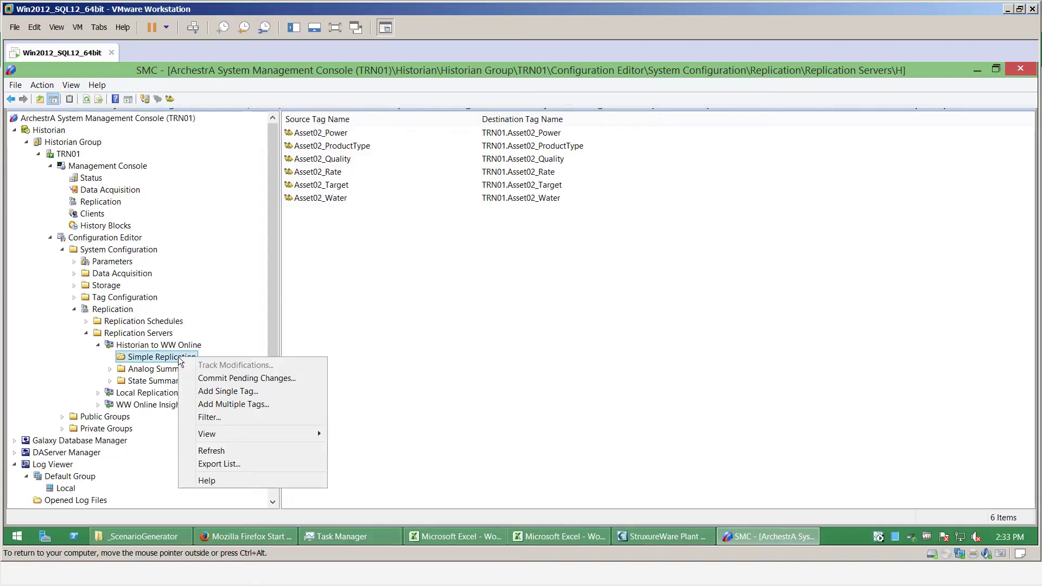
pyautogui.click(234, 379)
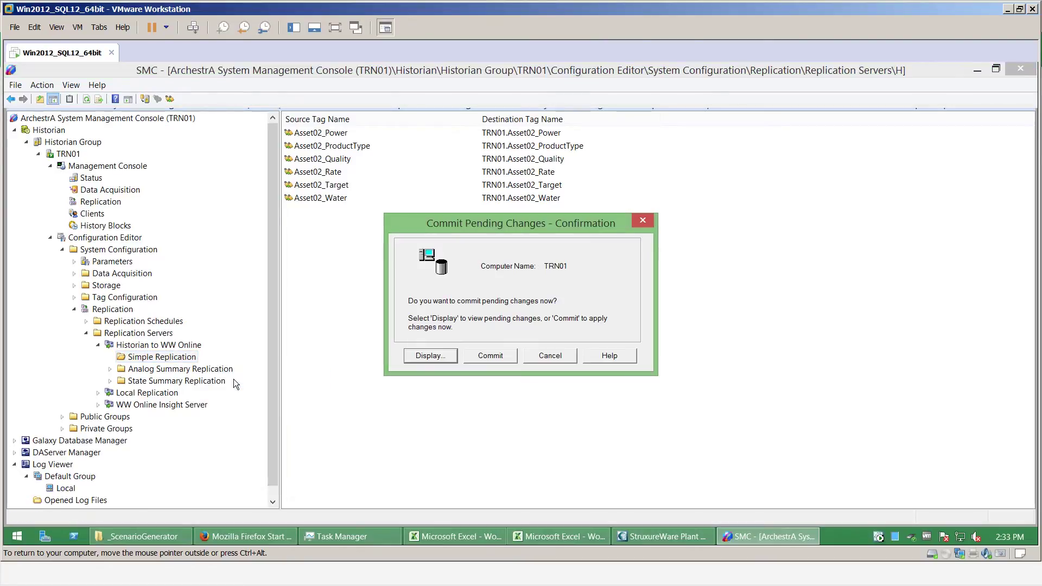
pyautogui.click(491, 357)
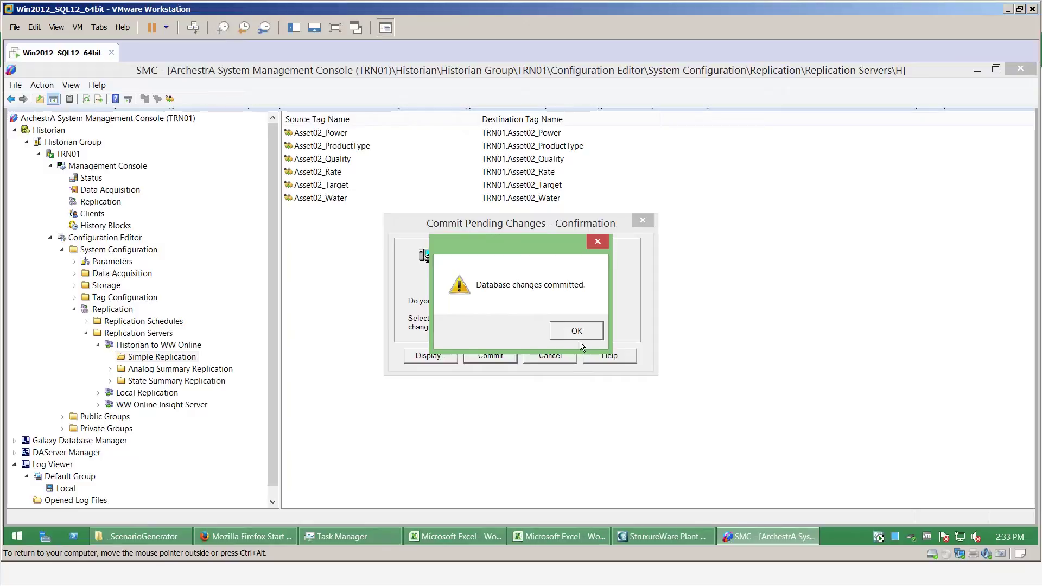
pyautogui.click(584, 332)
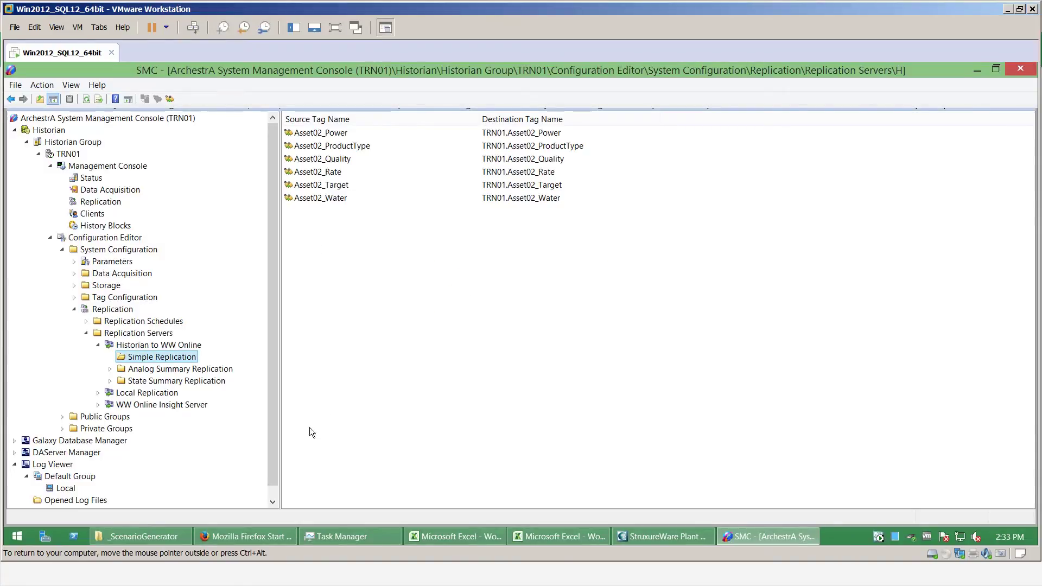
pyautogui.moveTo(275, 295); pyautogui.dragTo(279, 340)
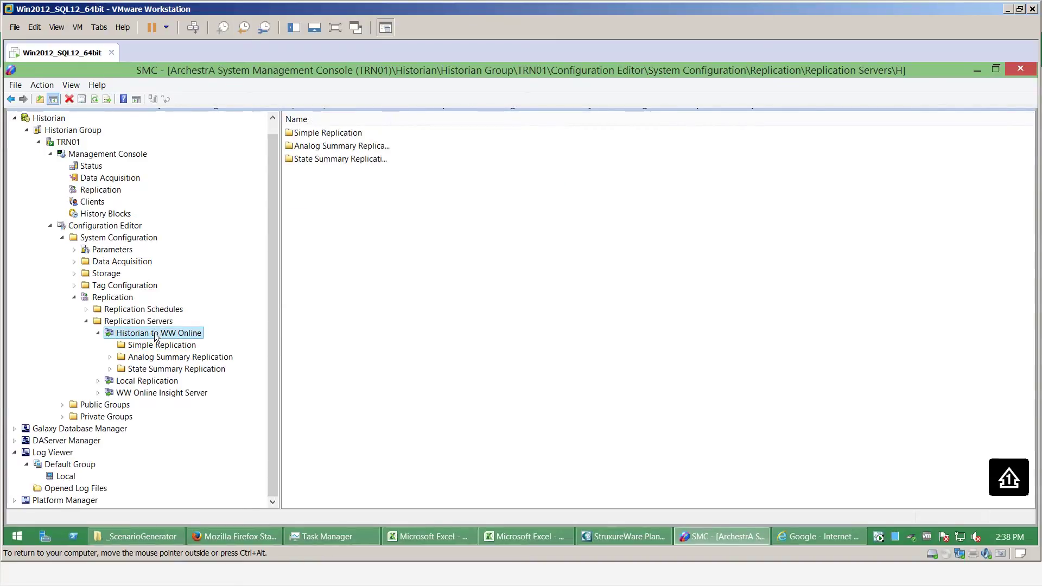
# View the replication servers, select Historian to WW Online, and widen the Total Sync Queue Items column
pyautogui.click(100, 191)
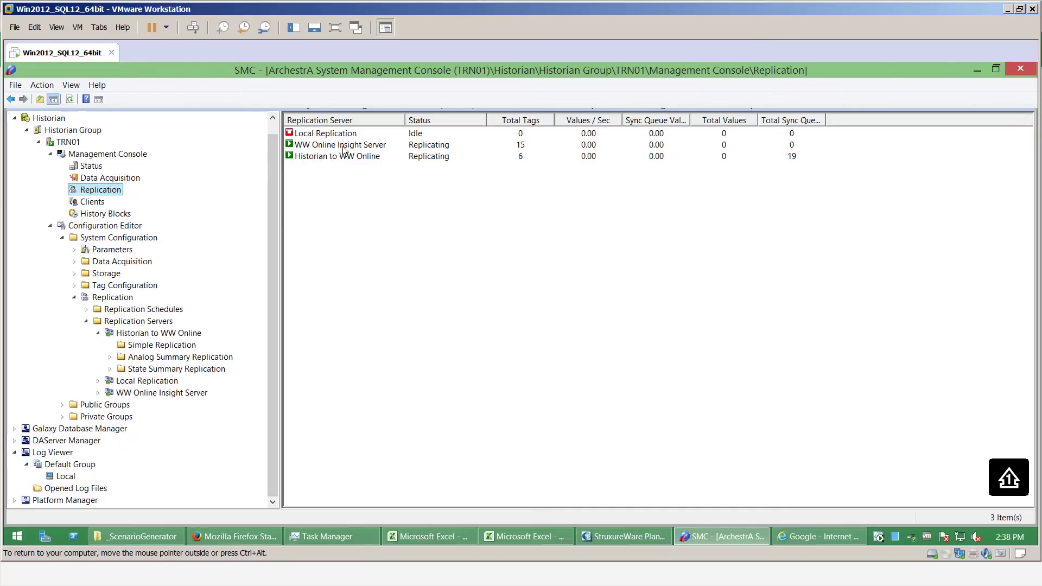
pyautogui.click(357, 157)
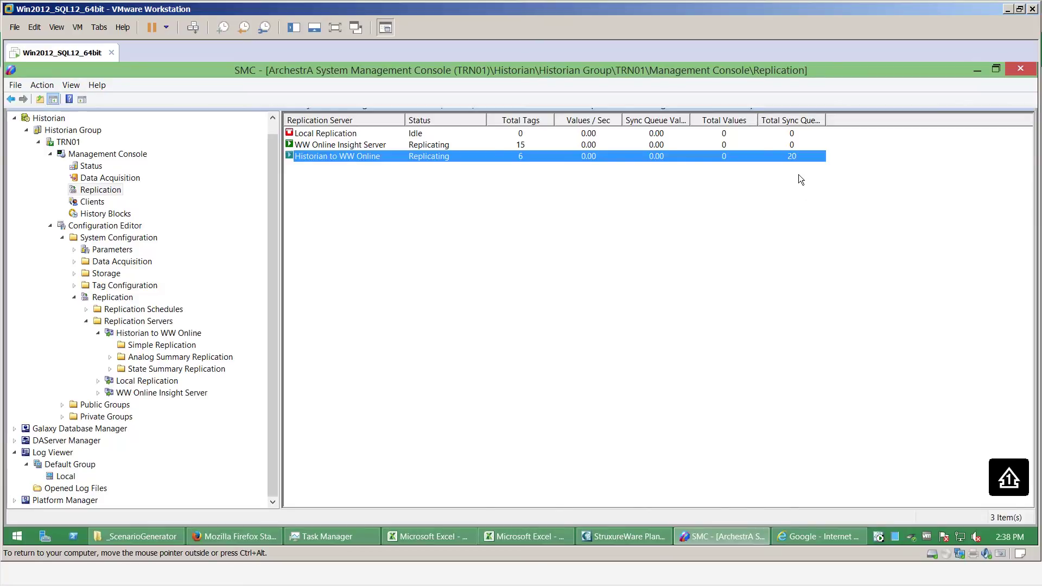
pyautogui.moveTo(830, 122); pyautogui.dragTo(855, 120)
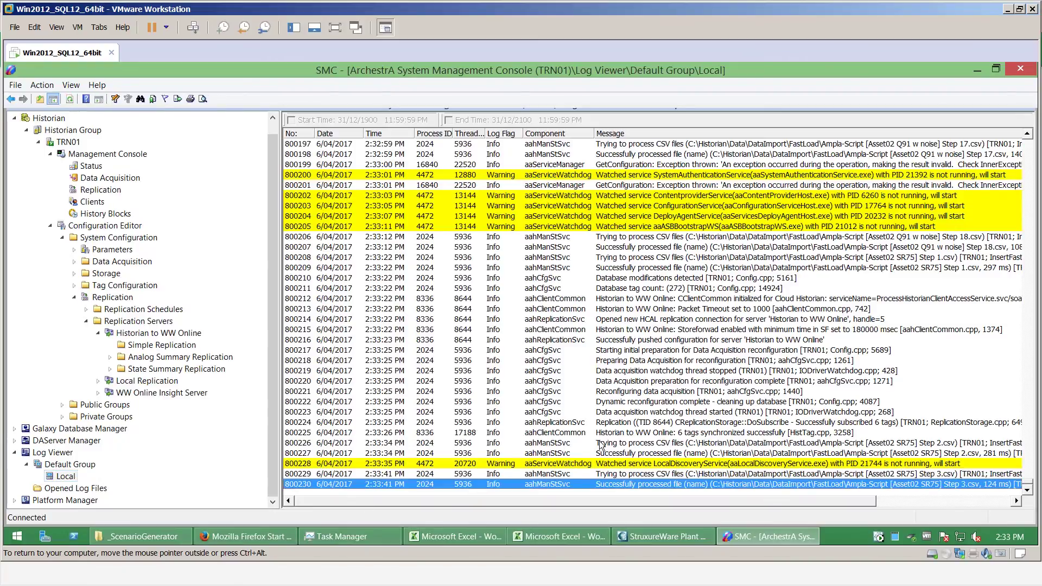
# Select the local log entry 'Historian to WW Online: 6 tags synchronized successfully'
pyautogui.click(628, 436)
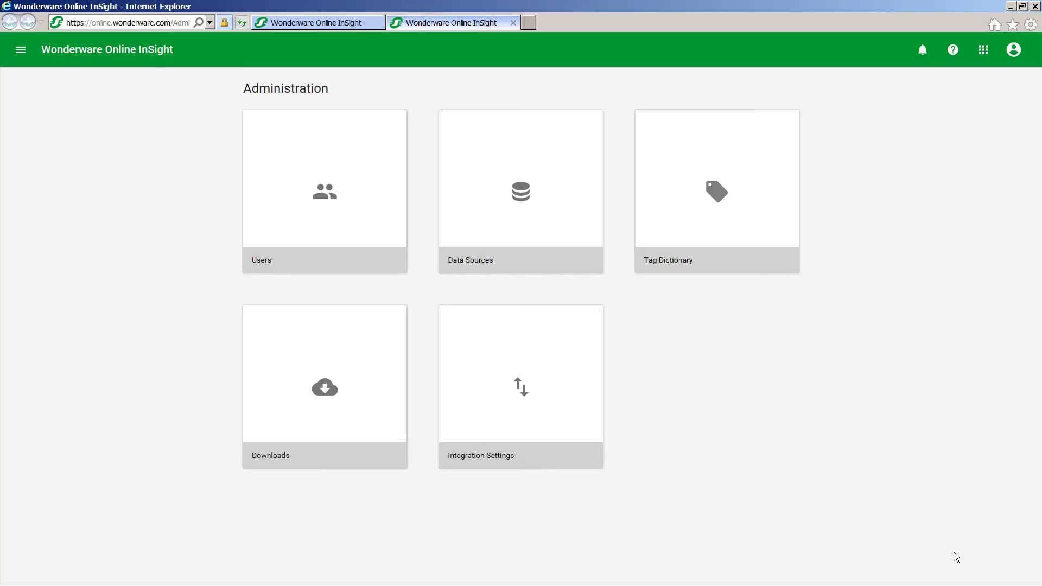
# Go to the Data Sources page in InSight Administration, where WW Historian Site 1 is listed
pyautogui.click(986, 50)
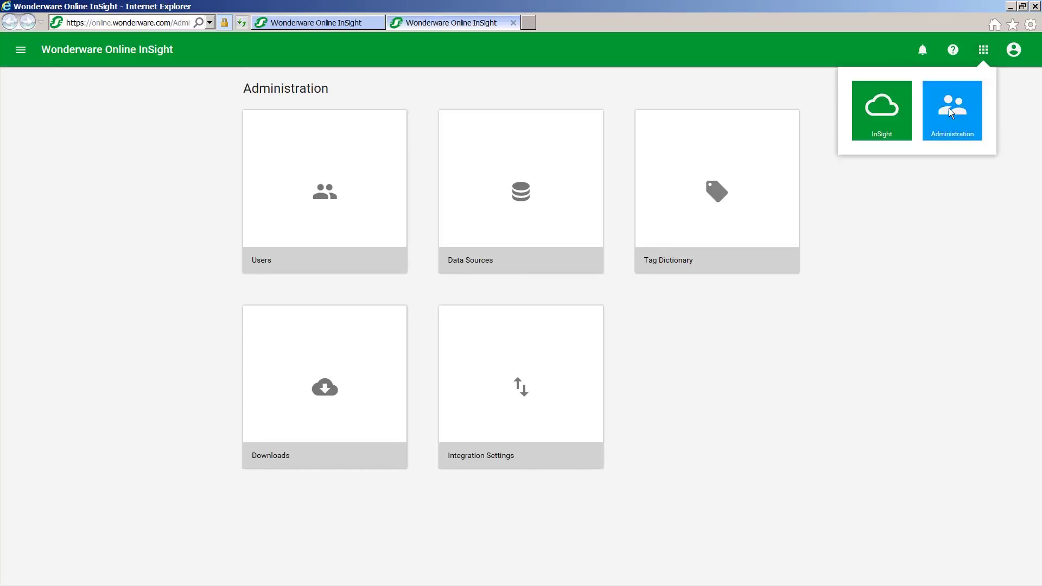
pyautogui.click(924, 236)
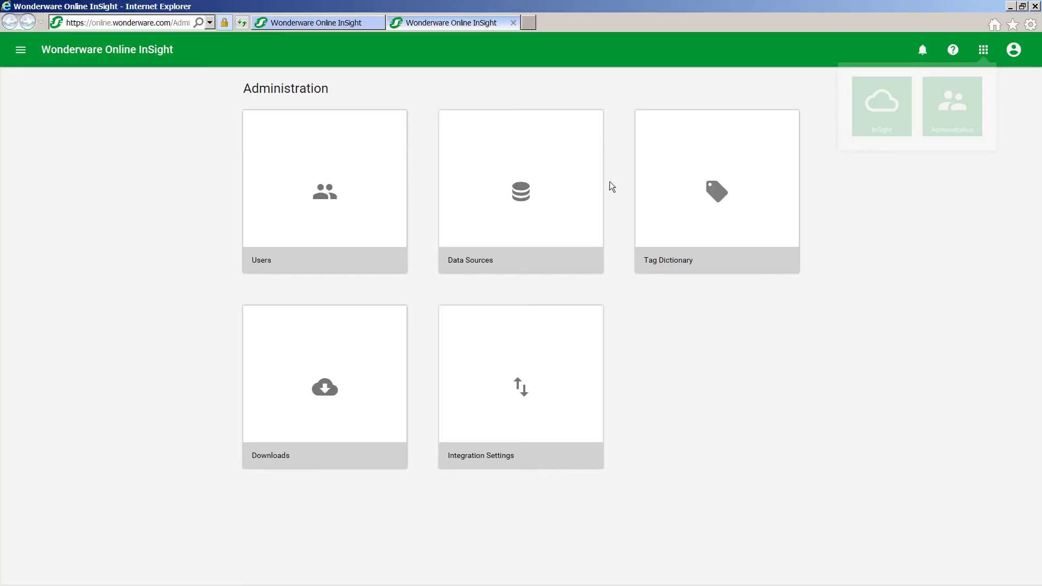
pyautogui.click(528, 189)
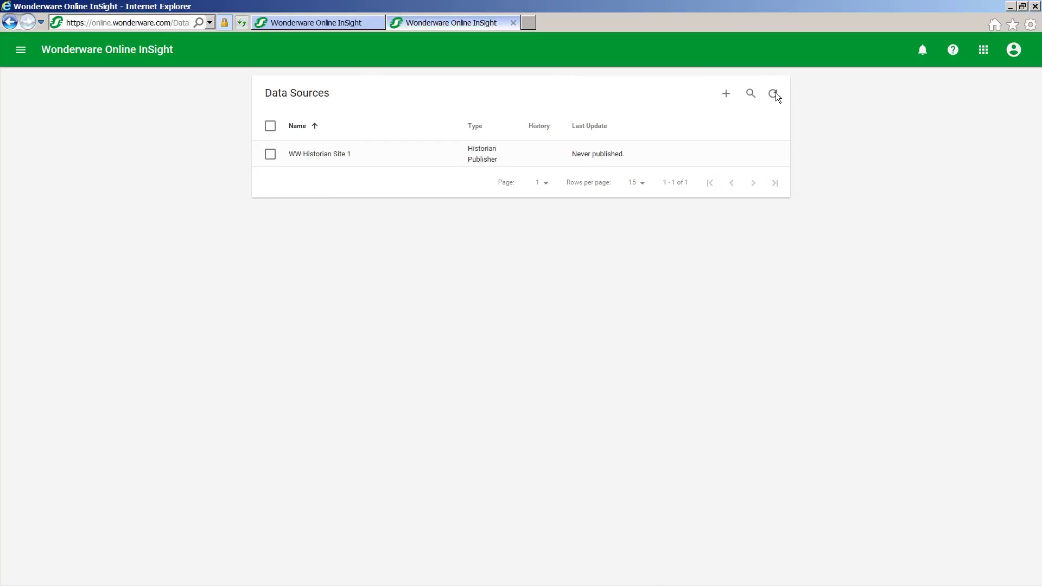
# After reviewing the WW Historian Site 1 data source, return to the InSight home page tab
pyautogui.hotkey('ctrl', 'Tab')
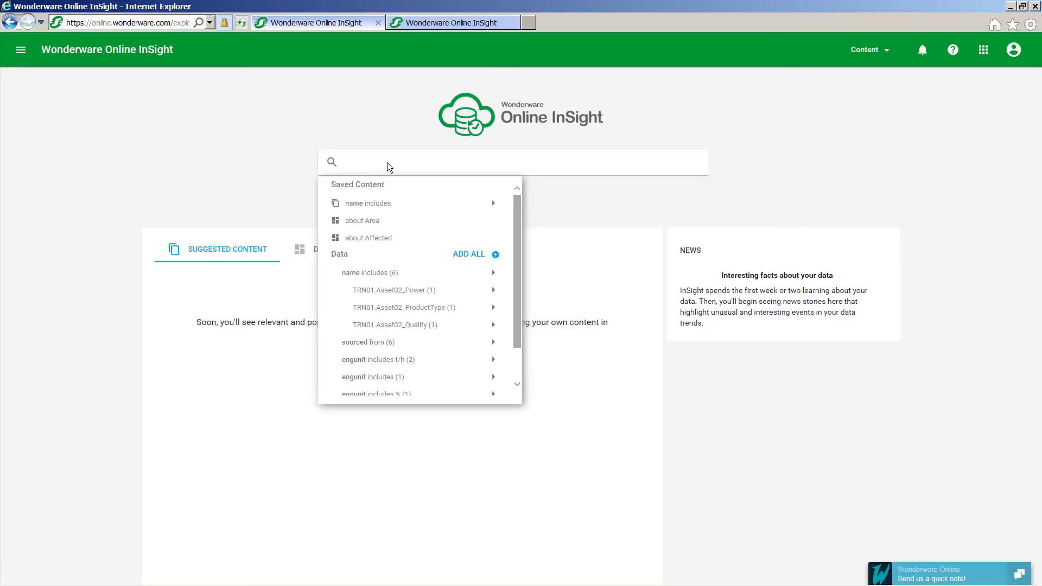
# Search 'Asset02' and add all six tags whose name includes Asset02
pyautogui.write('Asset')
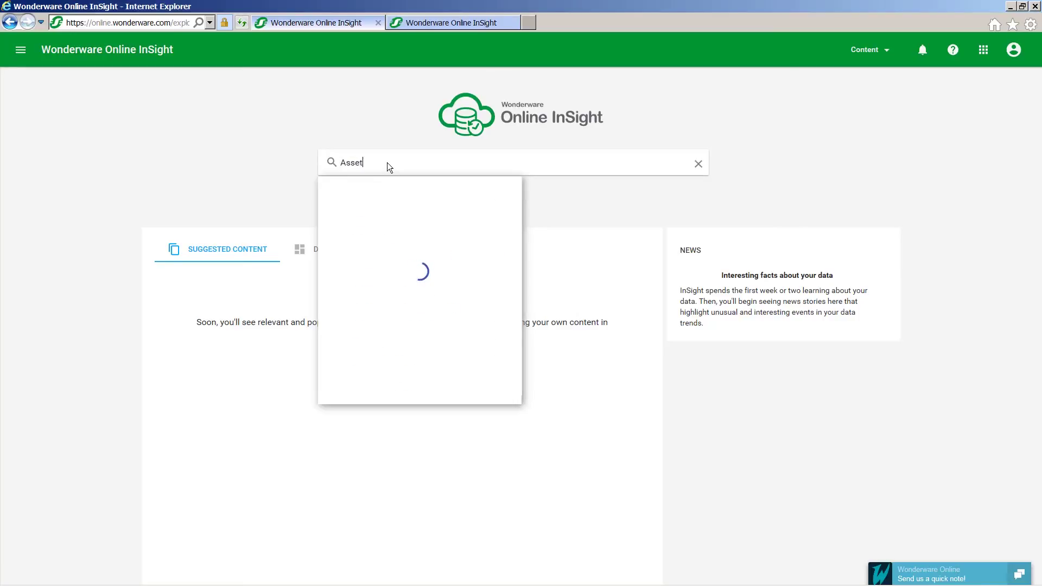
pyautogui.write('02')
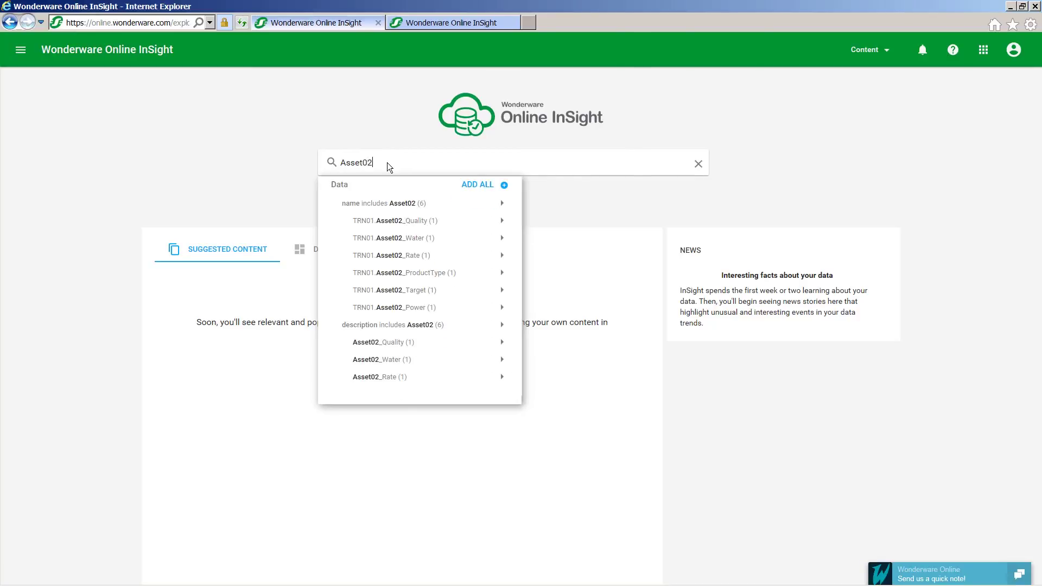
pyautogui.click(399, 203)
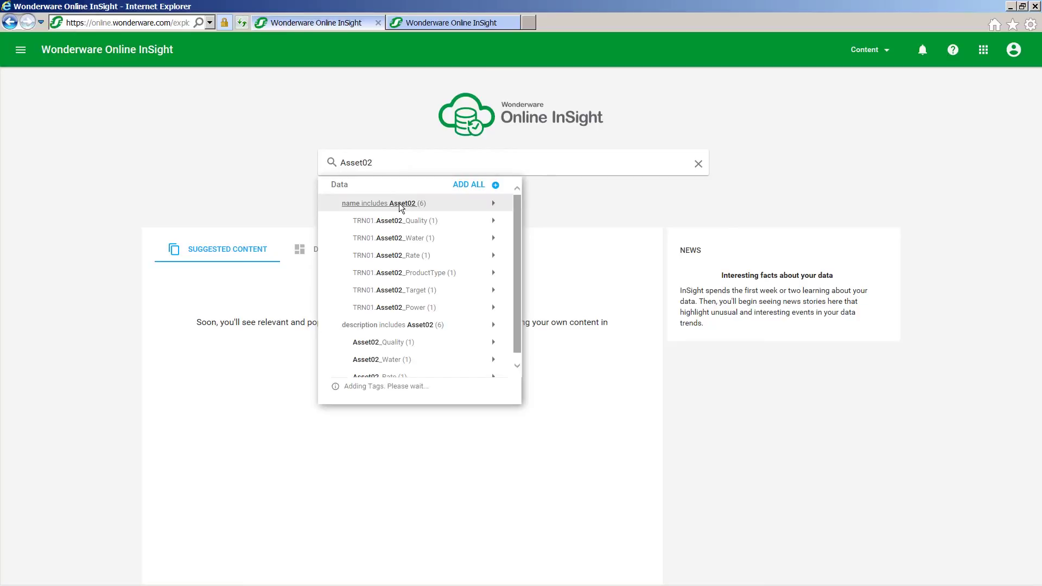